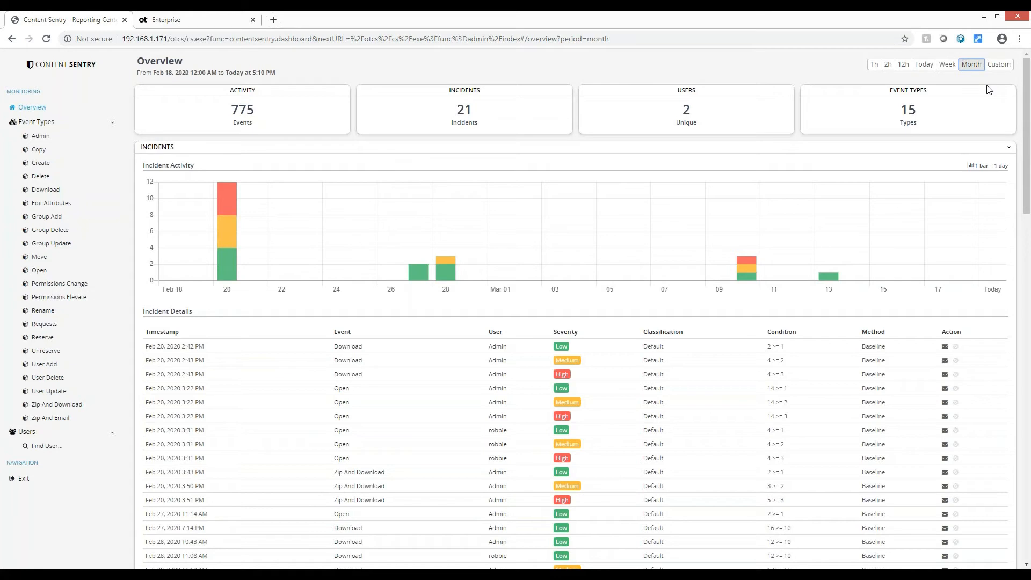
Check today's activity on the overview dashboard and review the monitoring limits configured for the Download event
{"action": "left_click", "coordinate": [925, 65]}
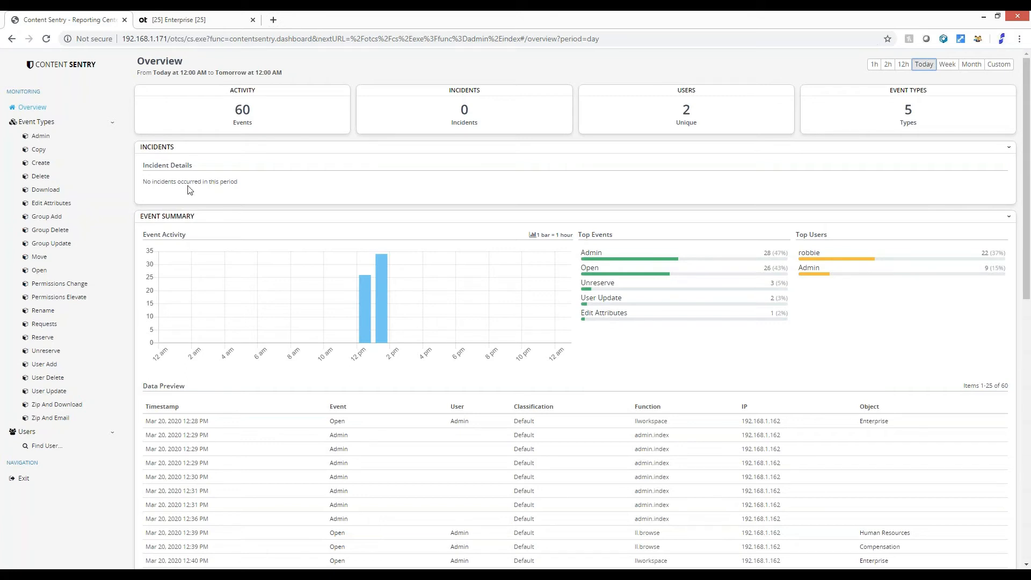
{"action": "left_click", "coordinate": [23, 478]}
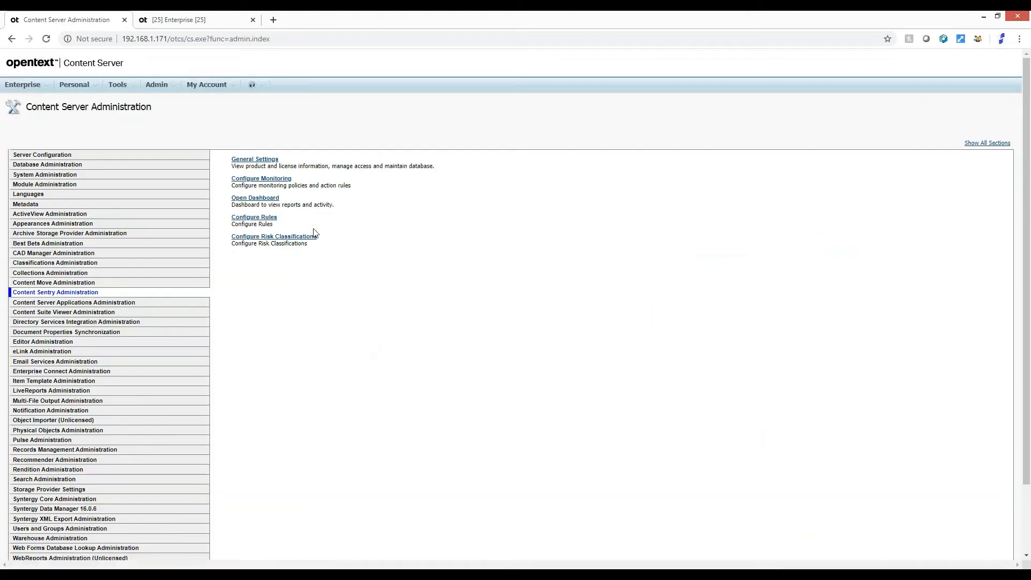
{"action": "left_click", "coordinate": [277, 181]}
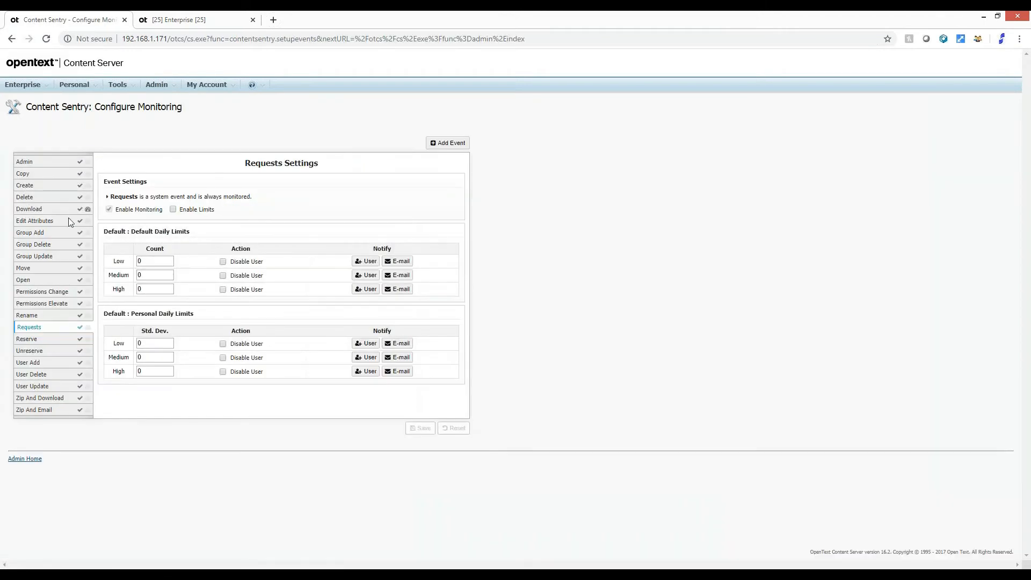
{"action": "left_click", "coordinate": [27, 210]}
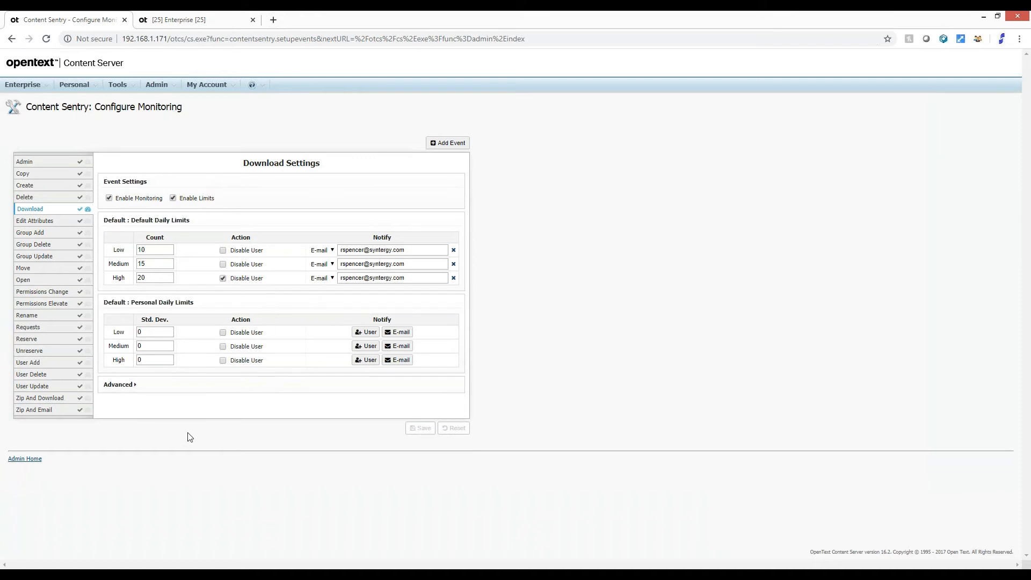
Start a new Content Sentry rule with the condition In Location set to the Enterprise:Human Resources folder
{"action": "left_click", "coordinate": [27, 460]}
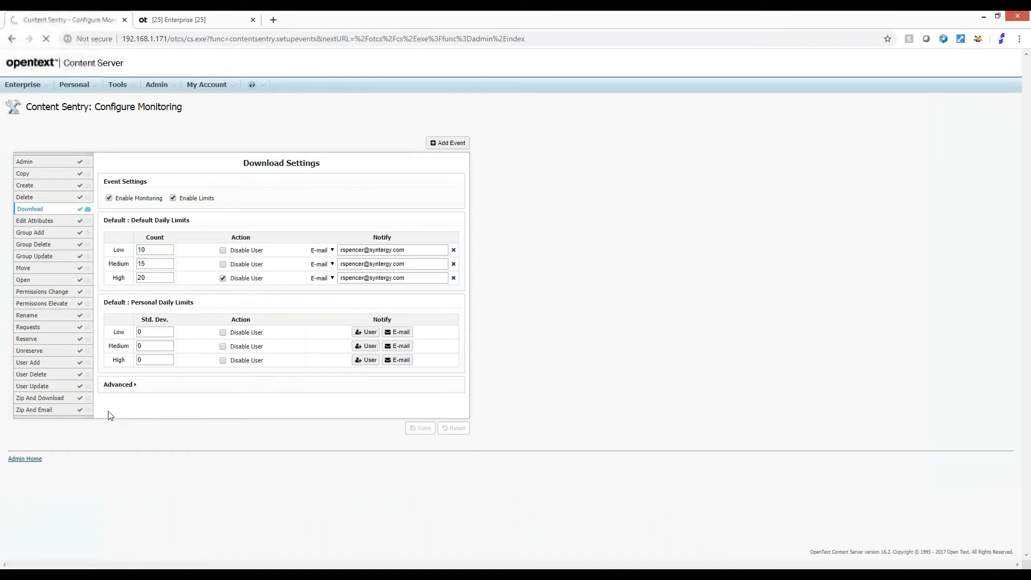
{"action": "left_click", "coordinate": [263, 218]}
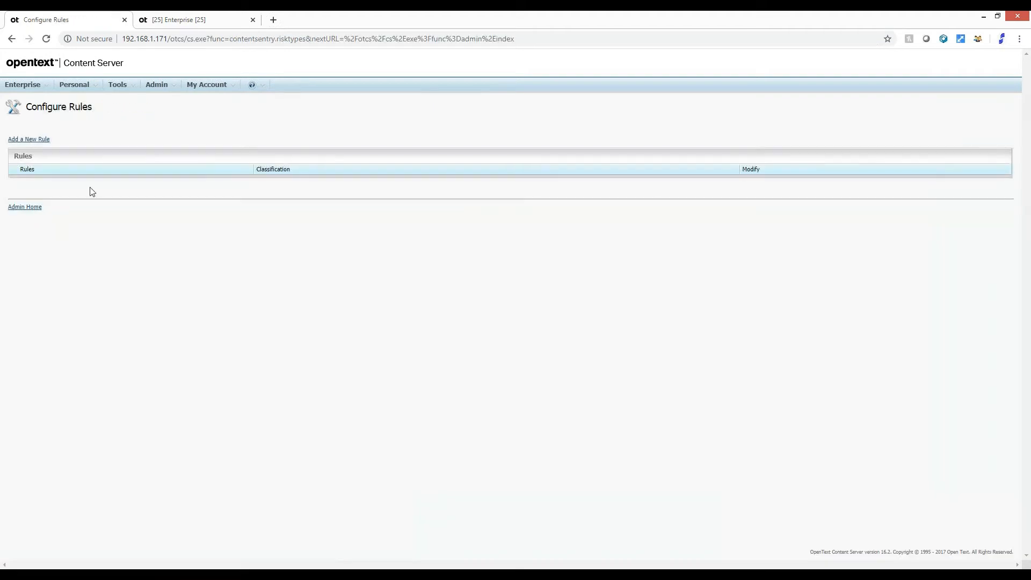
{"action": "left_click", "coordinate": [45, 140]}
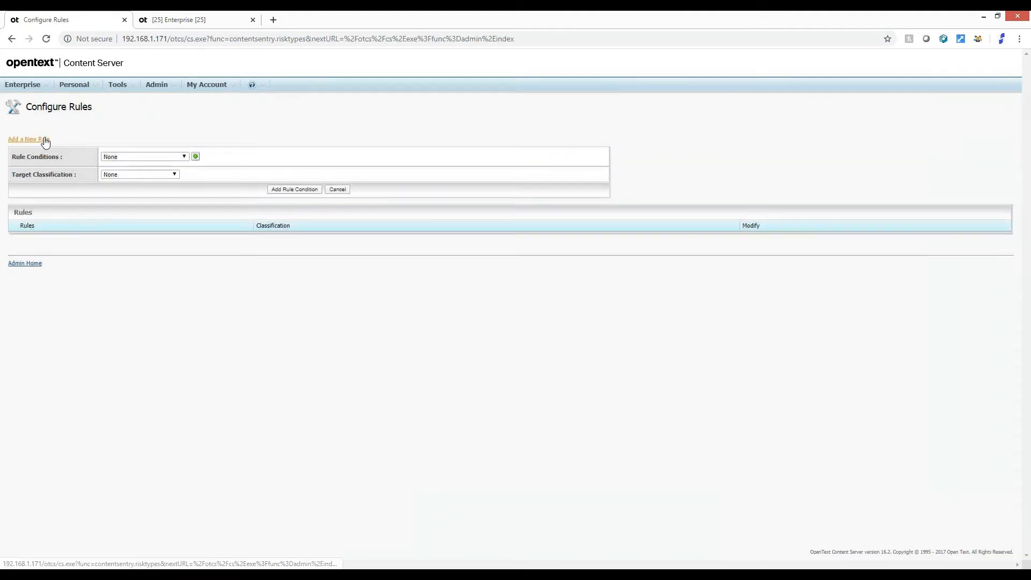
{"action": "left_click", "coordinate": [183, 157]}
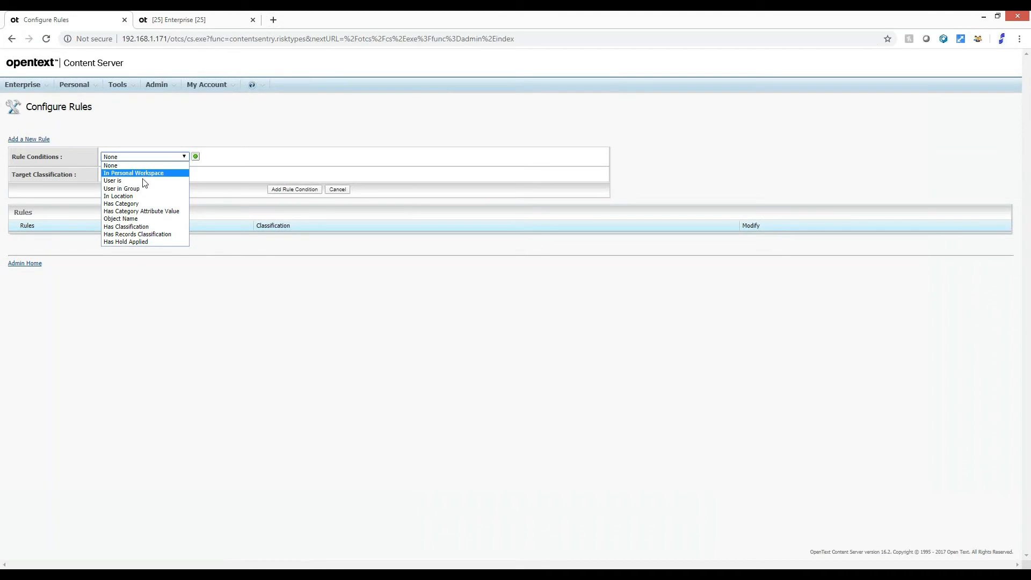
{"action": "left_click", "coordinate": [144, 195]}
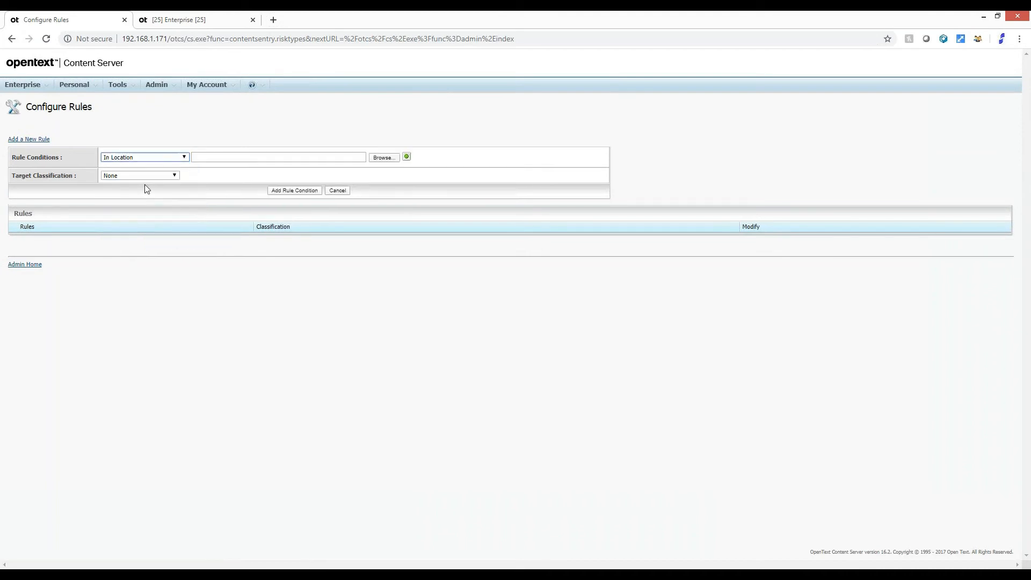
{"action": "left_click", "coordinate": [383, 158]}
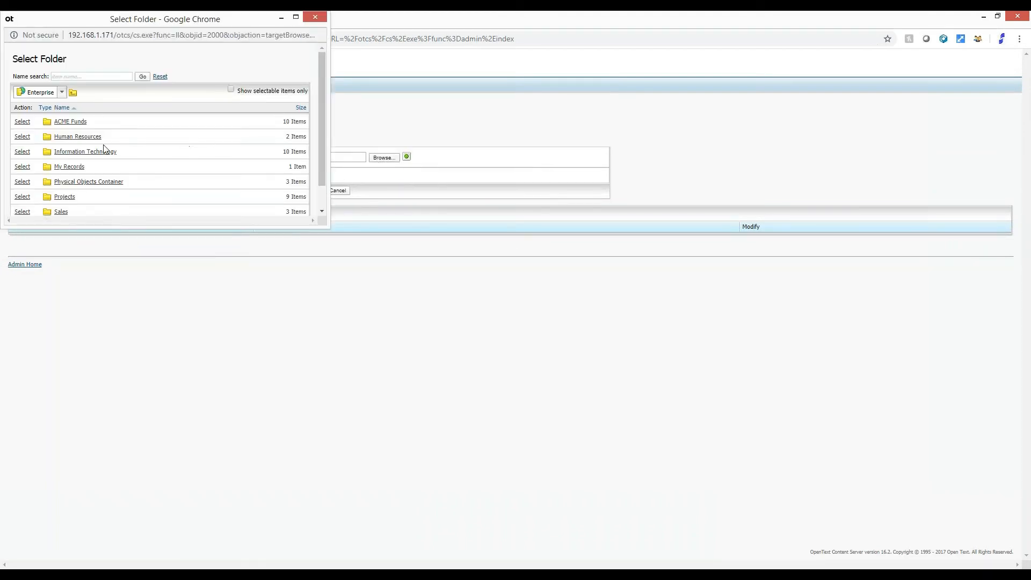
{"action": "left_click", "coordinate": [22, 138]}
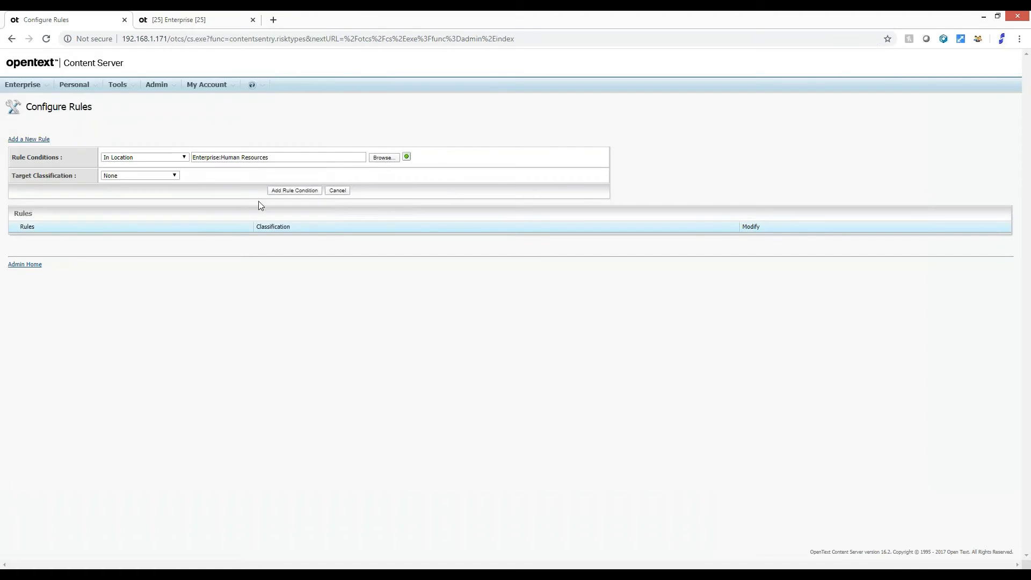
Create a High Risk classification as the Human Resources rule's target and add the rule
{"action": "left_click", "coordinate": [177, 177]}
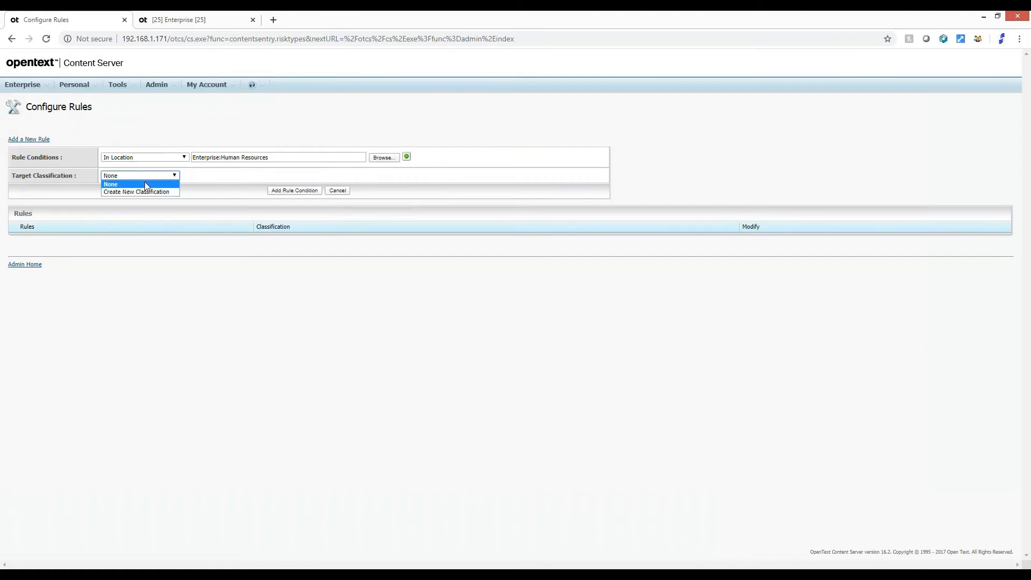
{"action": "left_click", "coordinate": [146, 193]}
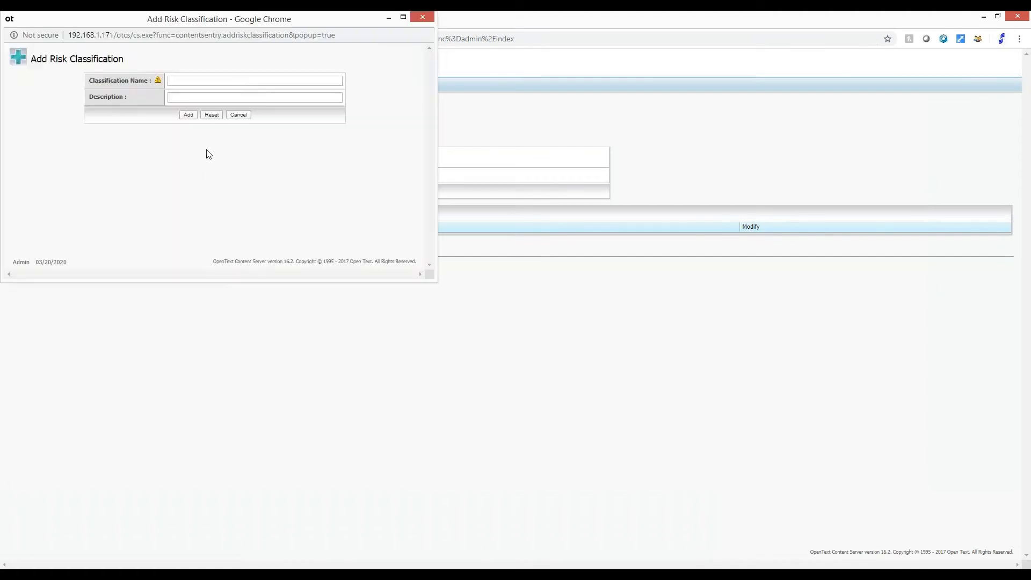
{"action": "left_click", "coordinate": [222, 80]}
{"action": "key", "text": "Down"}
{"action": "key", "text": "Tab"}
{"action": "left_click", "coordinate": [191, 115]}
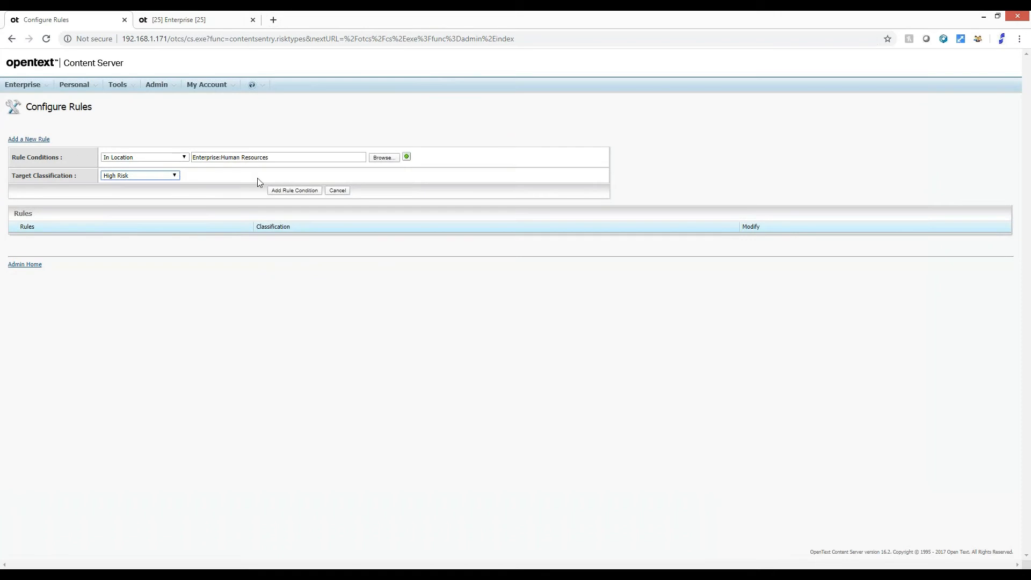
{"action": "left_click", "coordinate": [303, 191]}
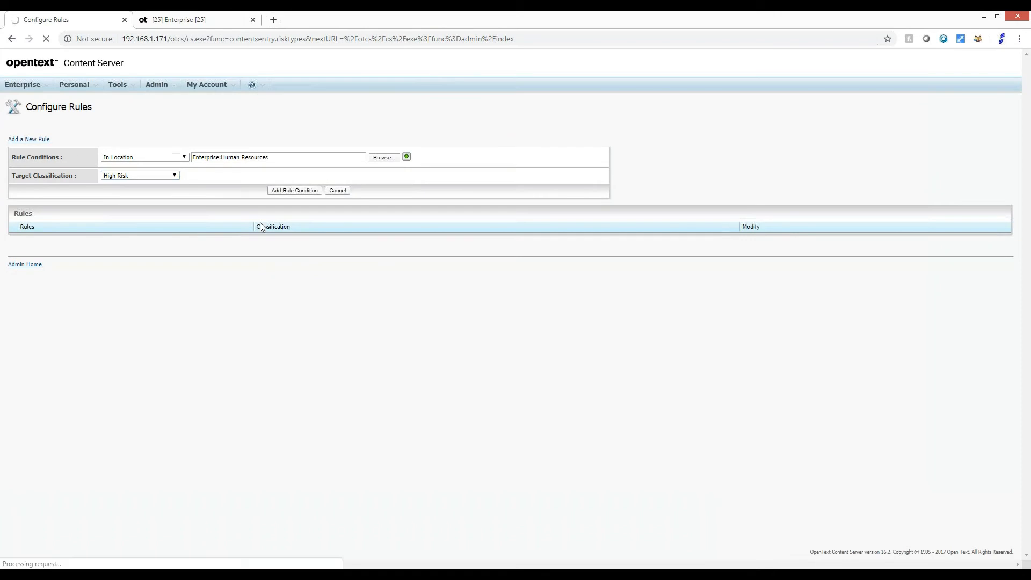
Start a second rule with the condition User is, picking the user whose first name starts with "r"
{"action": "left_click", "coordinate": [26, 139]}
{"action": "left_click", "coordinate": [184, 156]}
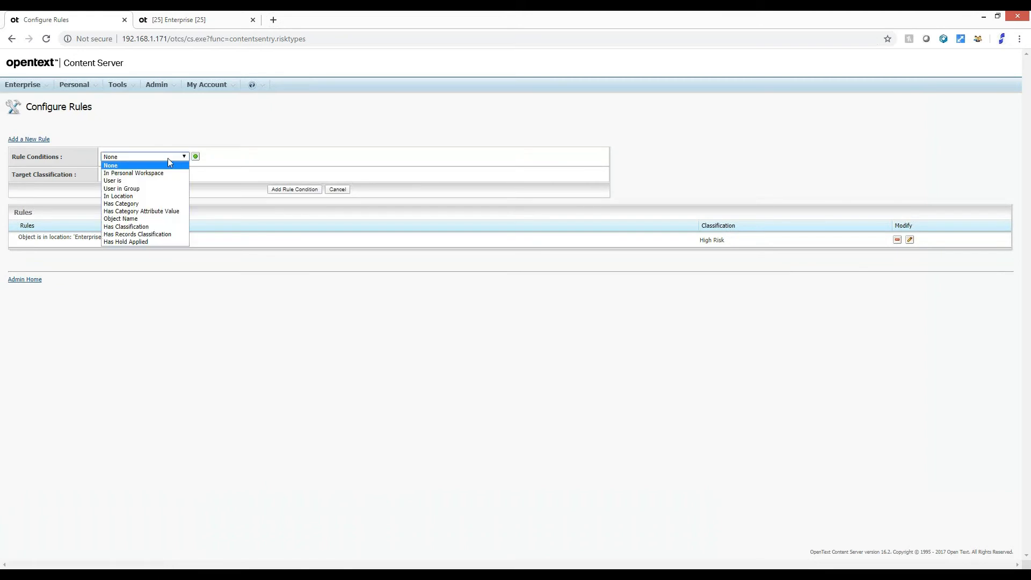
{"action": "left_click", "coordinate": [129, 177]}
{"action": "left_click", "coordinate": [393, 157]}
{"action": "left_click", "coordinate": [75, 110]}
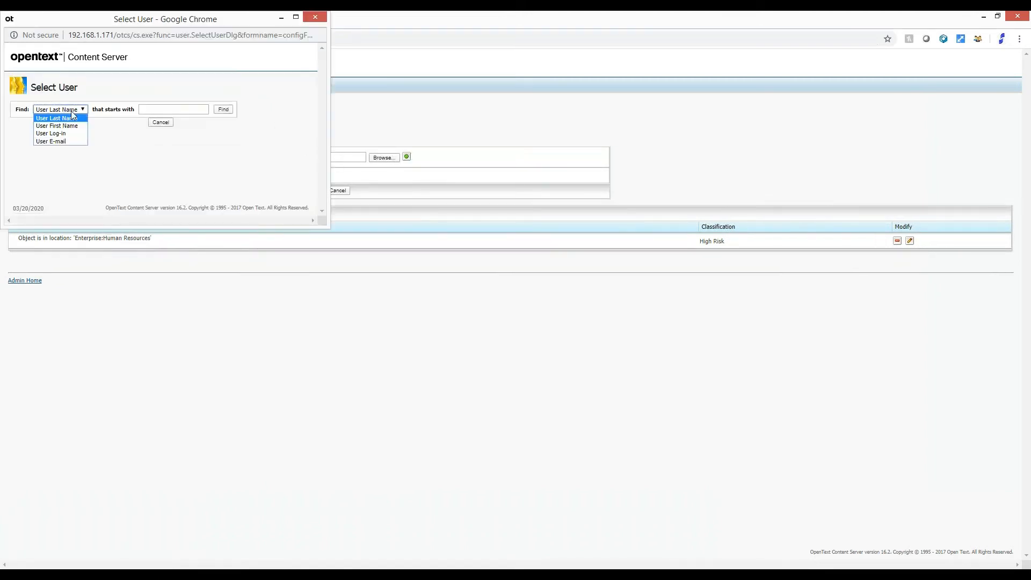
{"action": "left_click", "coordinate": [67, 126]}
{"action": "left_click", "coordinate": [168, 108]}
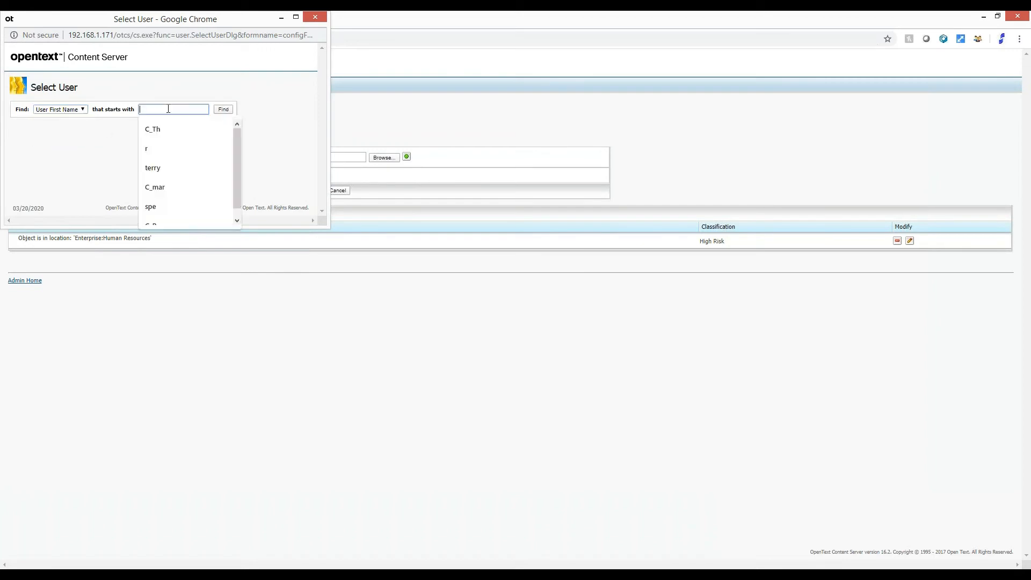
{"action": "type", "text": "r"}
{"action": "left_click", "coordinate": [223, 109]}
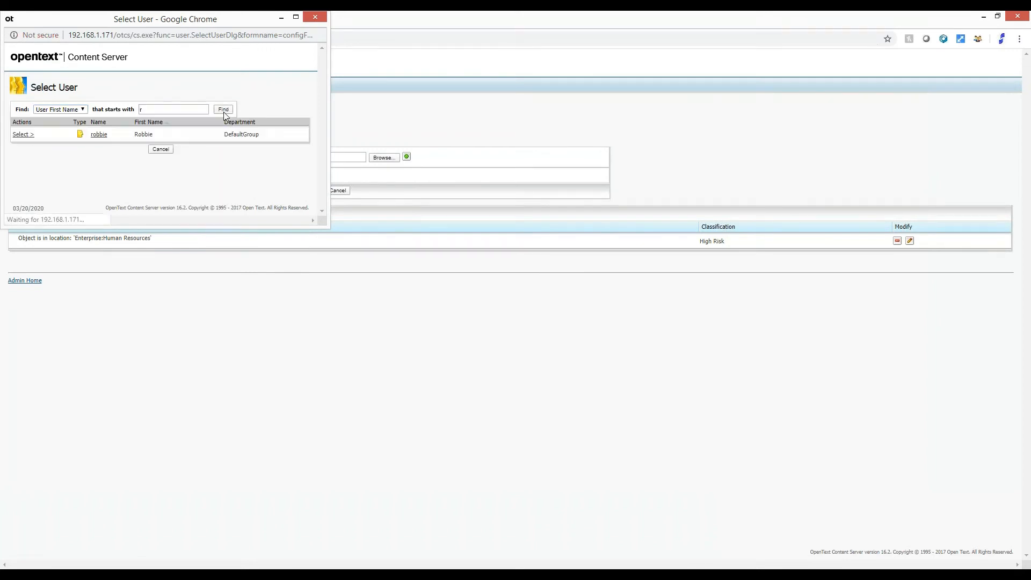
{"action": "left_click", "coordinate": [21, 135]}
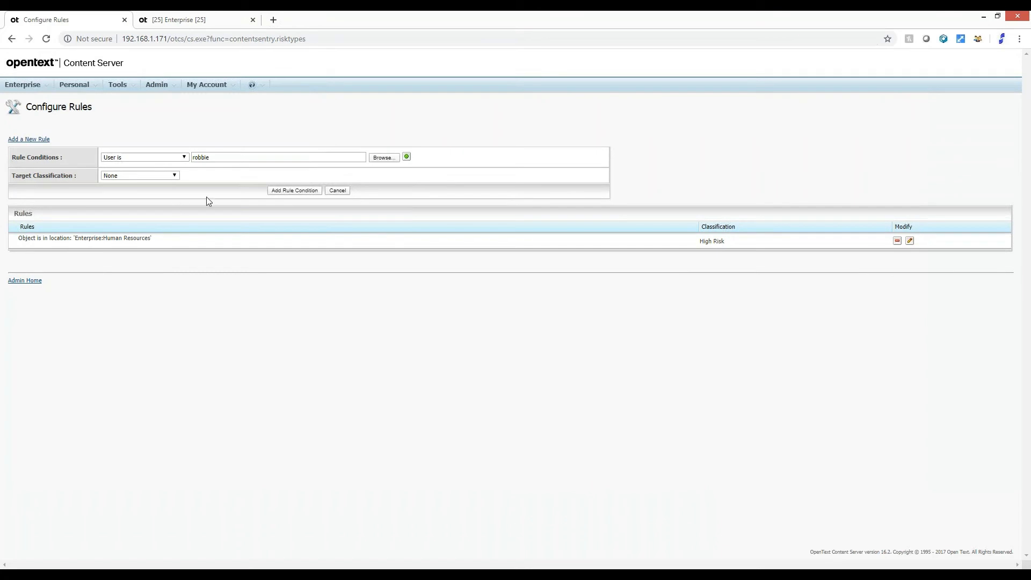
Assign the High Risk classification to the user rule, add it, and check both rules in the list
{"action": "left_click", "coordinate": [151, 176]}
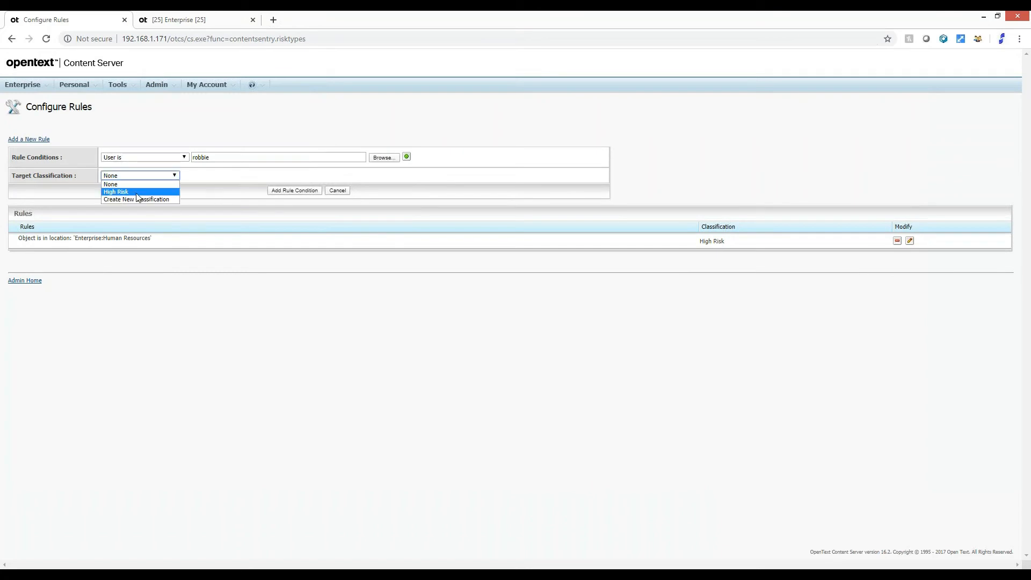
{"action": "left_click", "coordinate": [123, 193]}
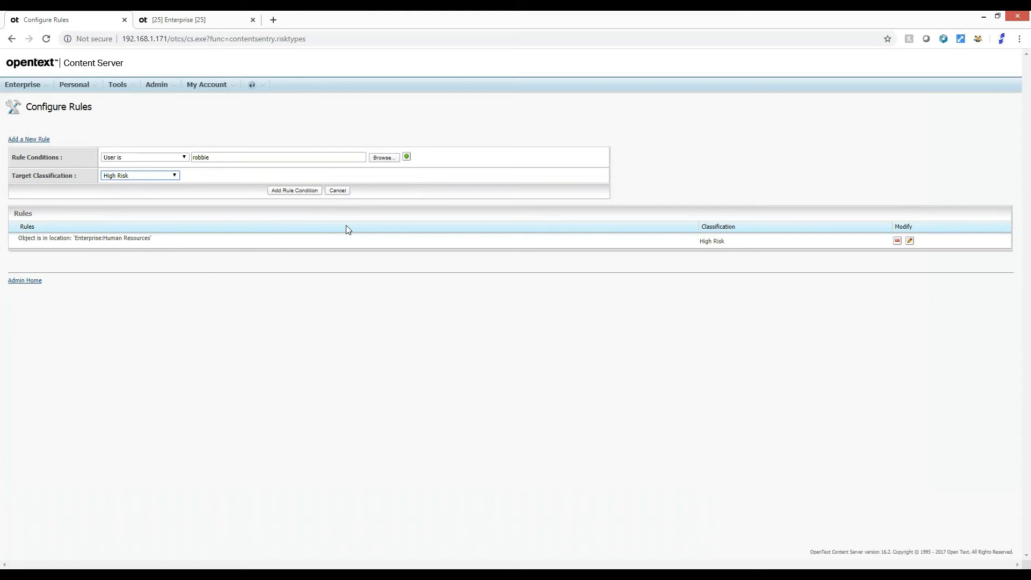
{"action": "left_click", "coordinate": [312, 194]}
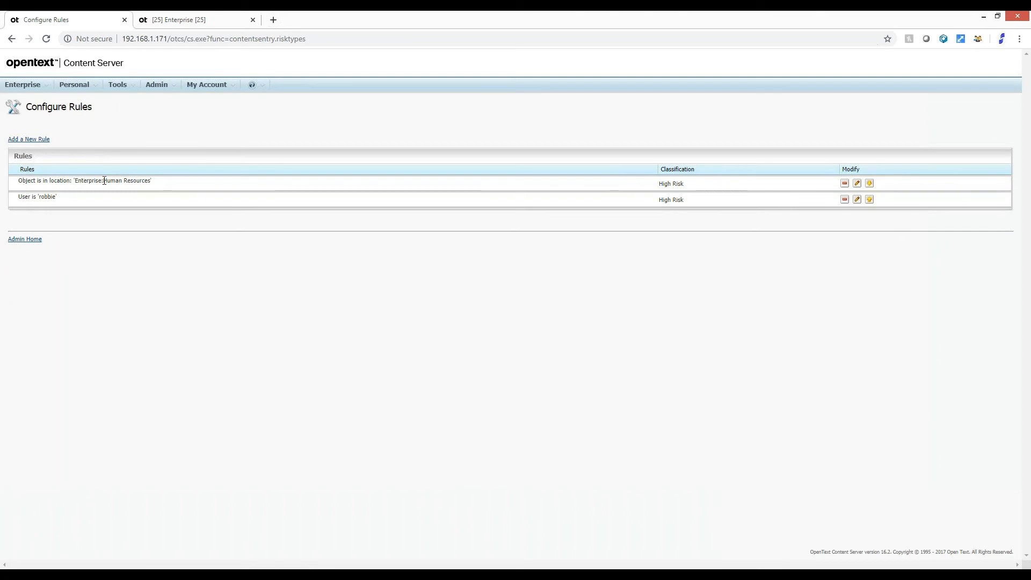
{"action": "left_click_drag", "start_coordinate": [153, 181], "coordinate": [88, 181]}
{"action": "double_click", "coordinate": [48, 196]}
In the Download event's monitoring settings, set the High Risk default daily limits to Low 1, Medium 2 and High 3
{"action": "left_click", "coordinate": [26, 246]}
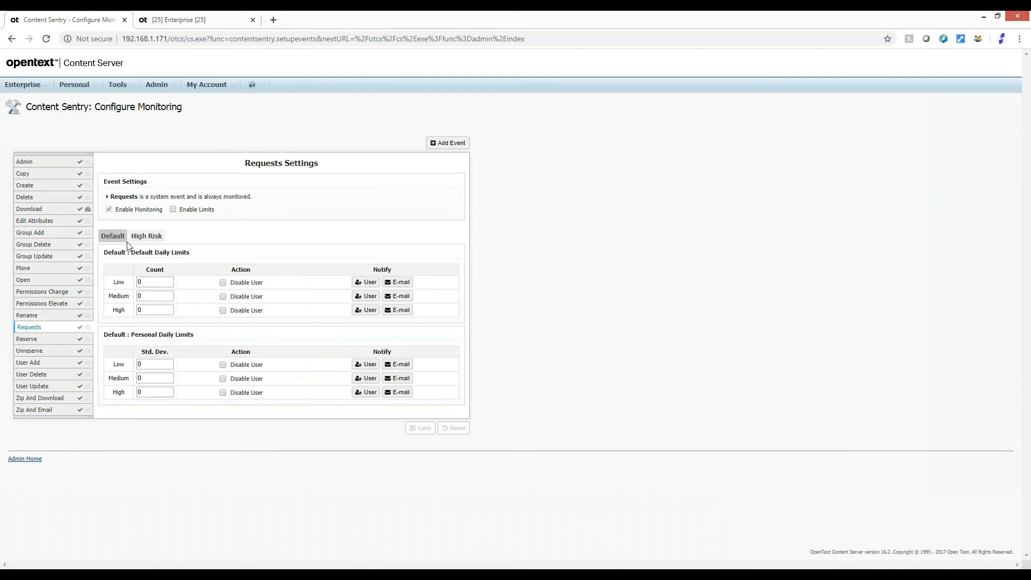
{"action": "left_click", "coordinate": [40, 209]}
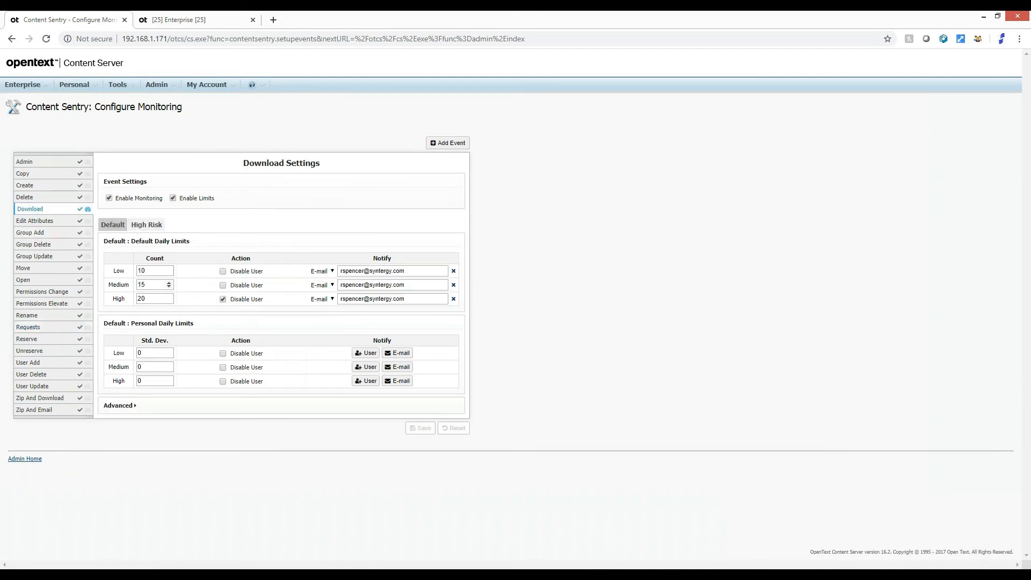
{"action": "left_click", "coordinate": [149, 225]}
{"action": "double_click", "coordinate": [153, 273]}
{"action": "type", "text": "1"}
{"action": "key", "text": "Tab"}
{"action": "type", "text": "2"}
{"action": "key", "text": "Tab"}
{"action": "type", "text": "3"}
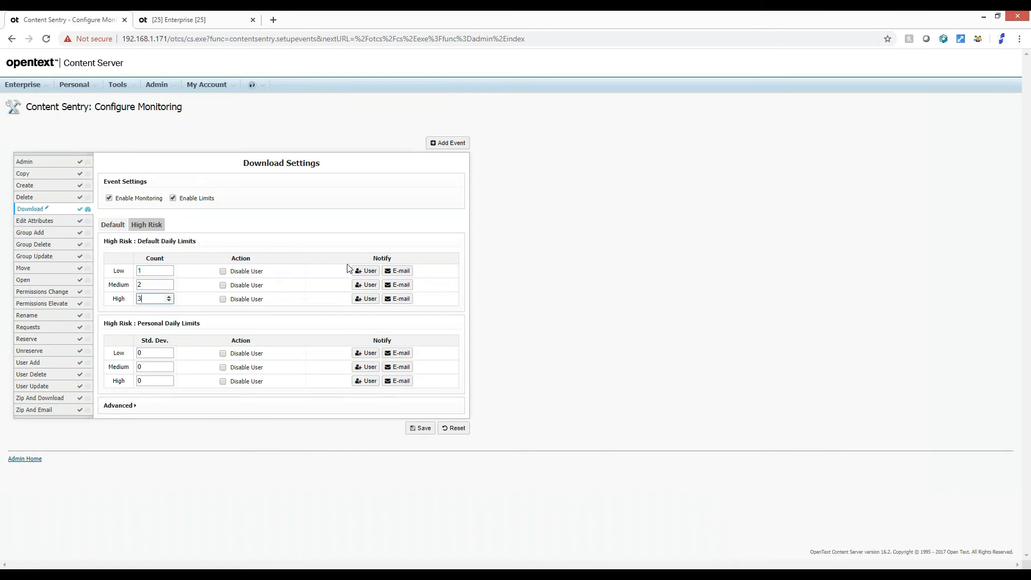
Set e-mail notification to the security team's address for the Low, Medium and High High Risk default daily limits, and save the Download settings
{"action": "left_click", "coordinate": [404, 274]}
{"action": "type", "text": "secu"}
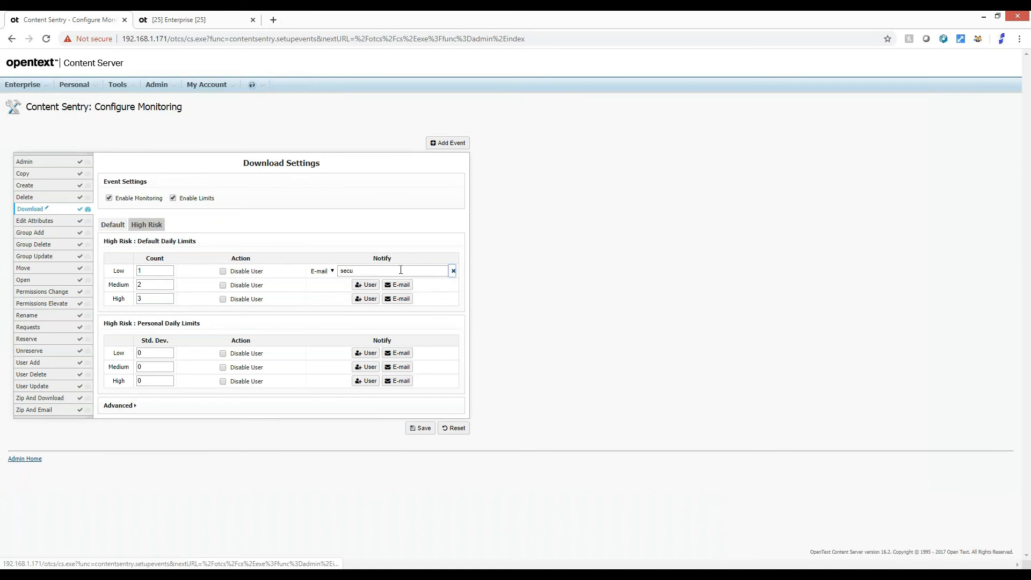
{"action": "left_click", "coordinate": [396, 283]}
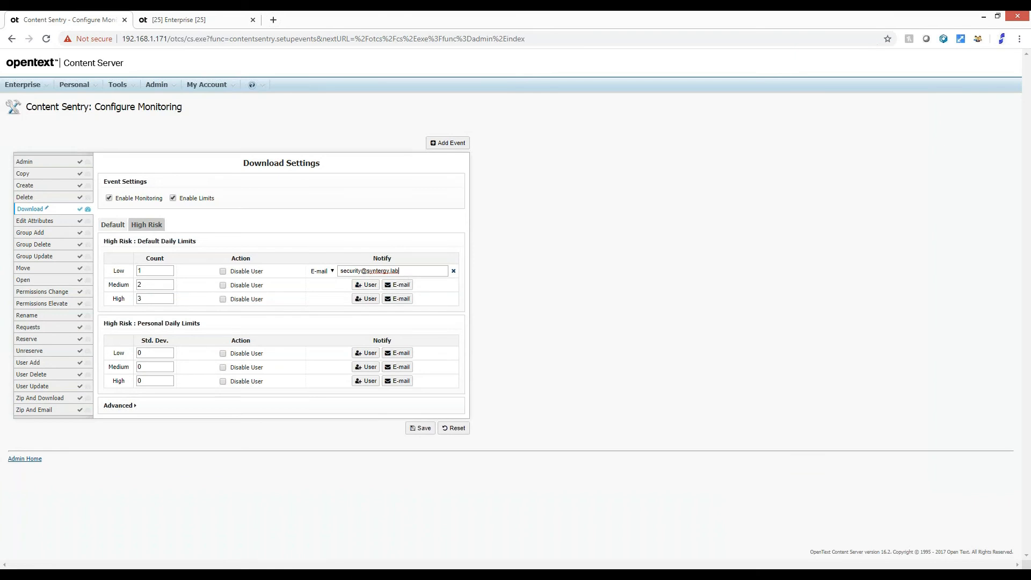
{"action": "left_click", "coordinate": [398, 285]}
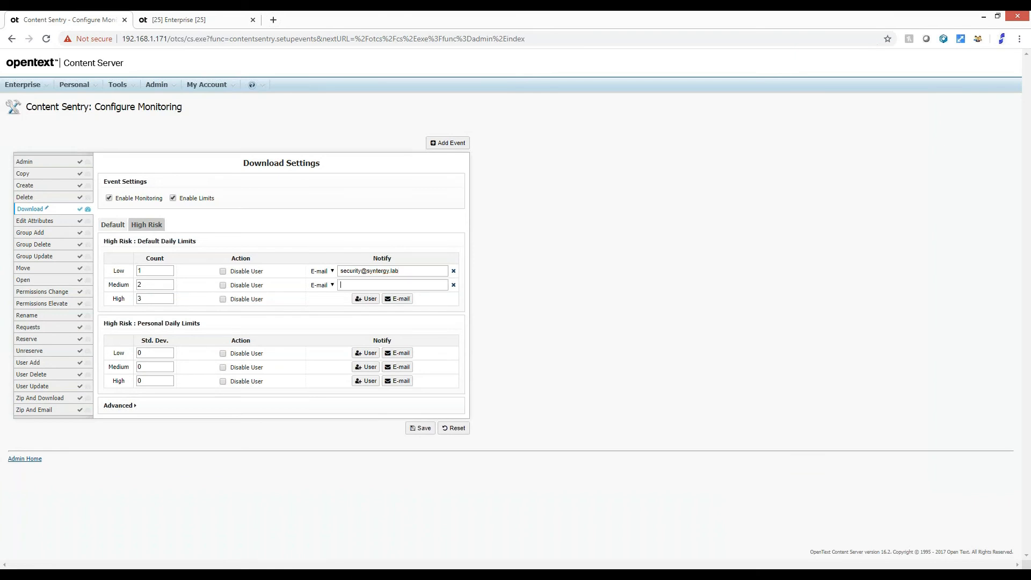
{"action": "type", "text": "se"}
{"action": "left_click", "coordinate": [397, 298]}
{"action": "left_click", "coordinate": [403, 299]}
{"action": "type", "text": "se"}
{"action": "left_click", "coordinate": [401, 311]}
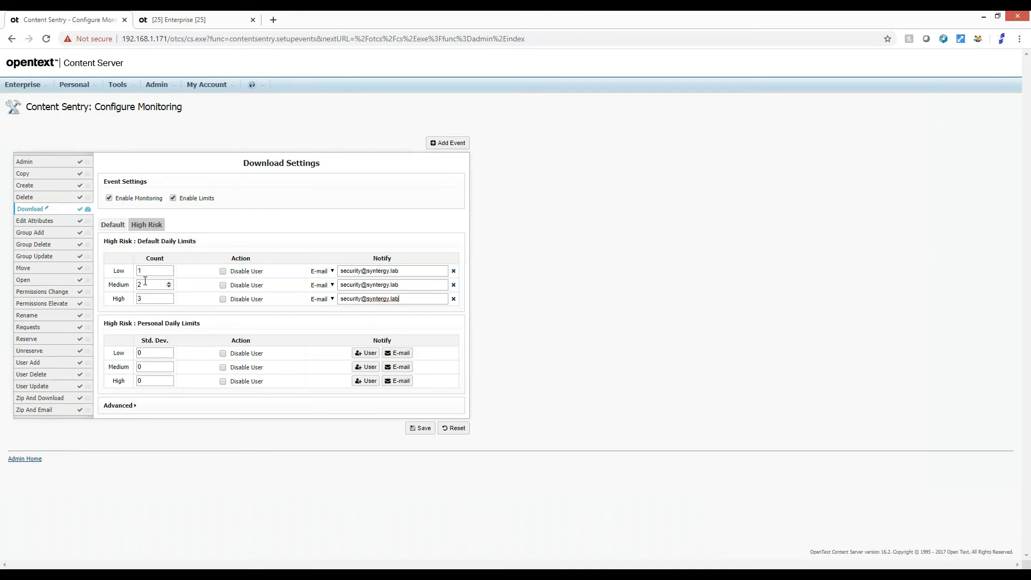
{"action": "left_click", "coordinate": [423, 428]}
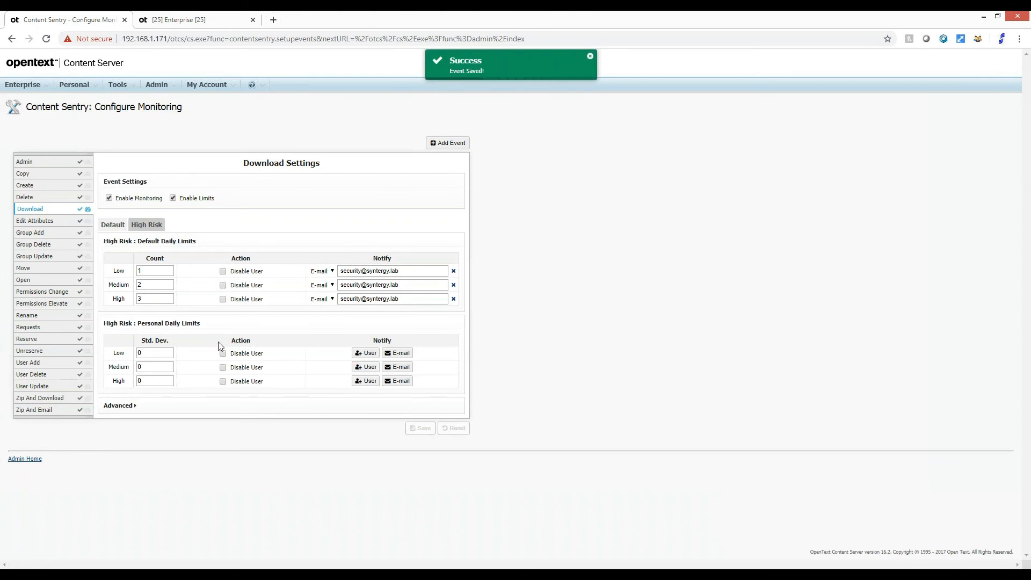
Switch to the test user's Enterprise workspace and open the Compensation folder inside Human Resources
{"action": "left_click", "coordinate": [186, 24]}
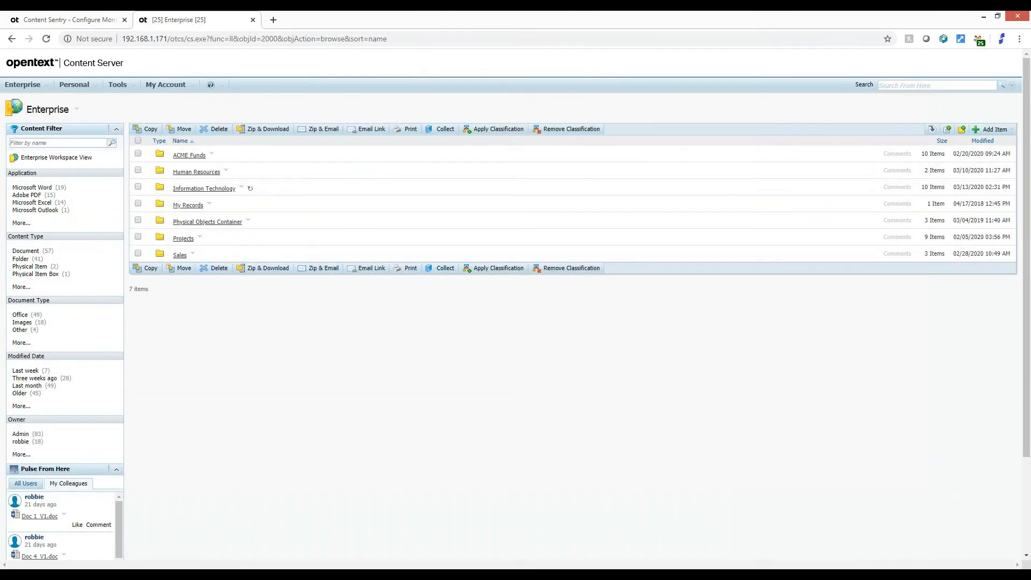
{"action": "left_click", "coordinate": [184, 172]}
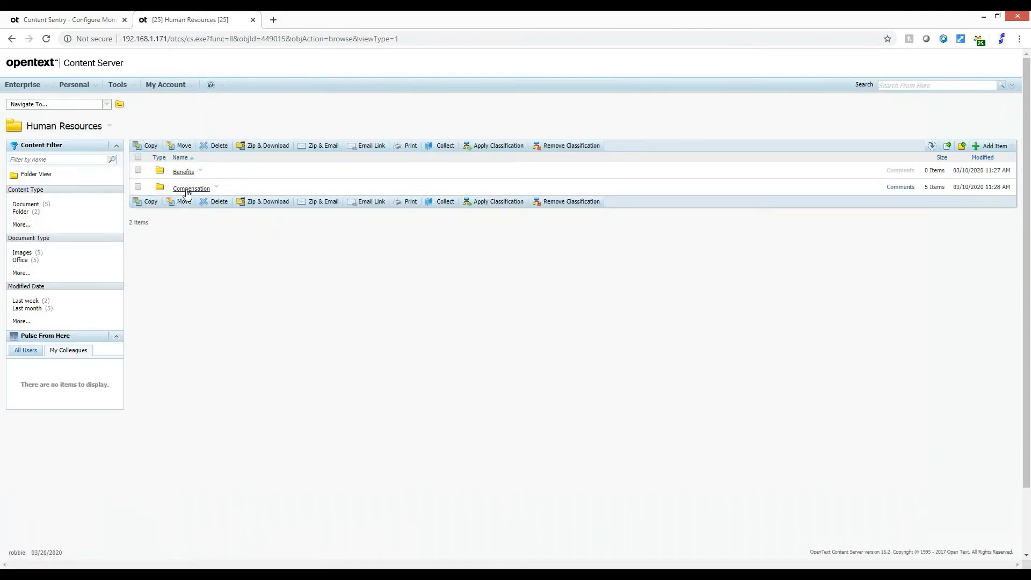
{"action": "left_click", "coordinate": [187, 189]}
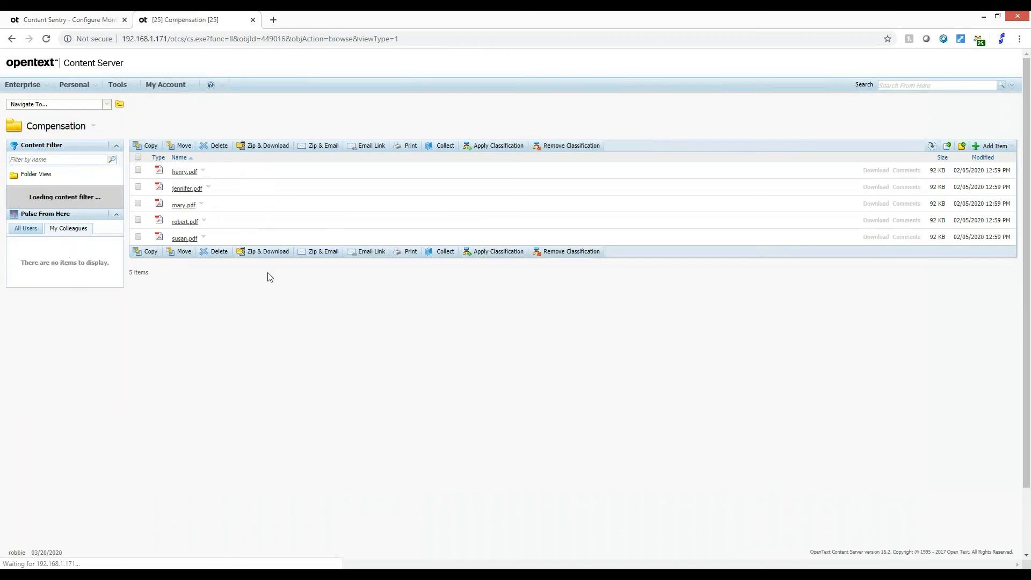
Download the first two PDF documents in the Compensation folder, closing each one after it opens
{"action": "left_click", "coordinate": [203, 171]}
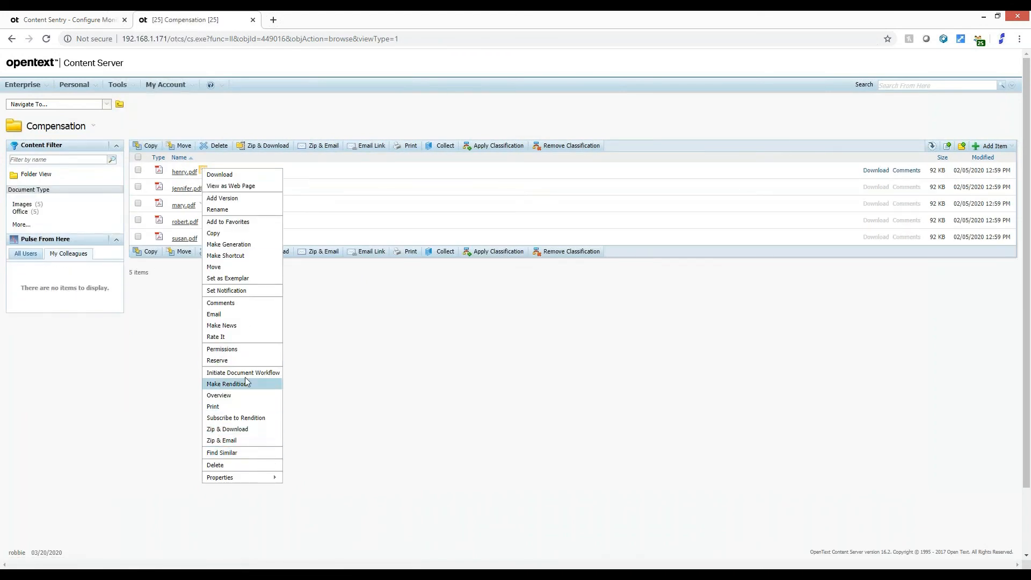
{"action": "left_click", "coordinate": [230, 176]}
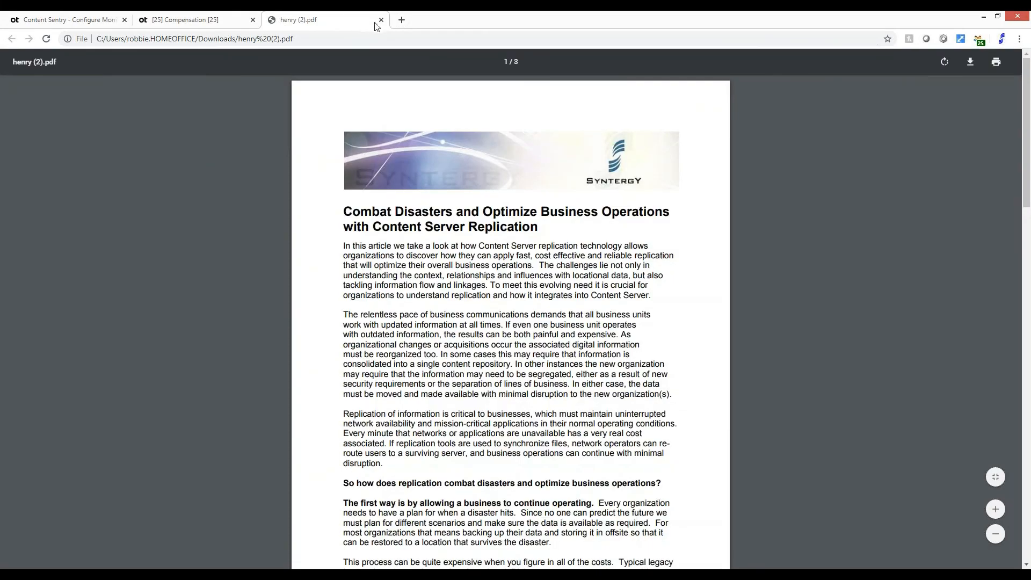
{"action": "left_click", "coordinate": [381, 20]}
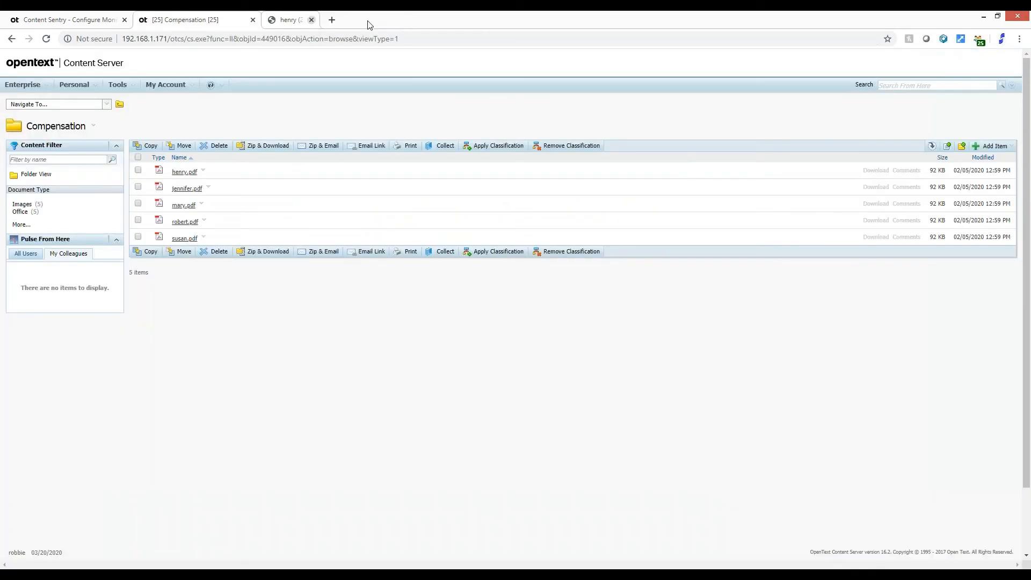
{"action": "left_click", "coordinate": [209, 187]}
{"action": "left_click", "coordinate": [225, 194]}
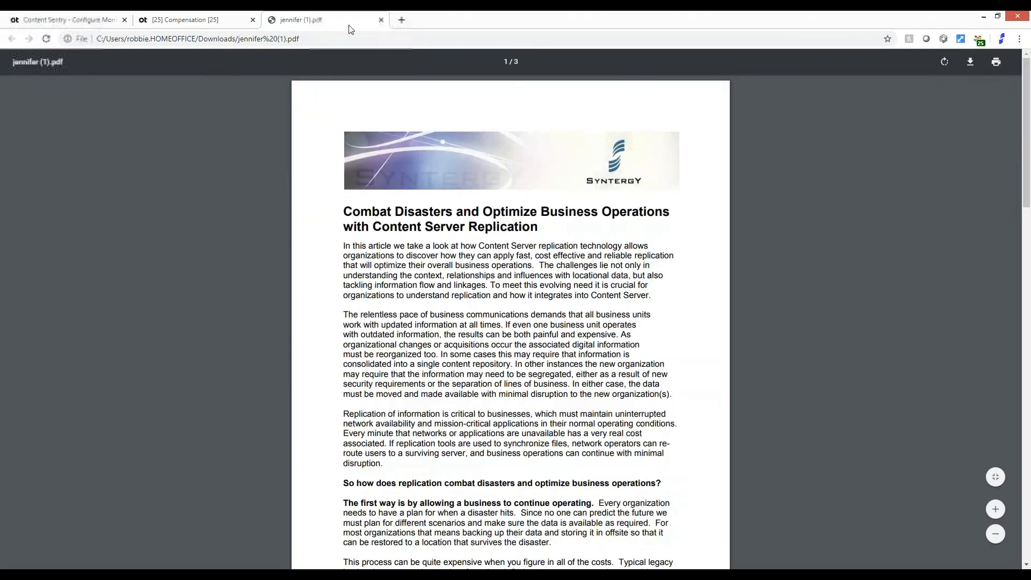
{"action": "left_click", "coordinate": [380, 20]}
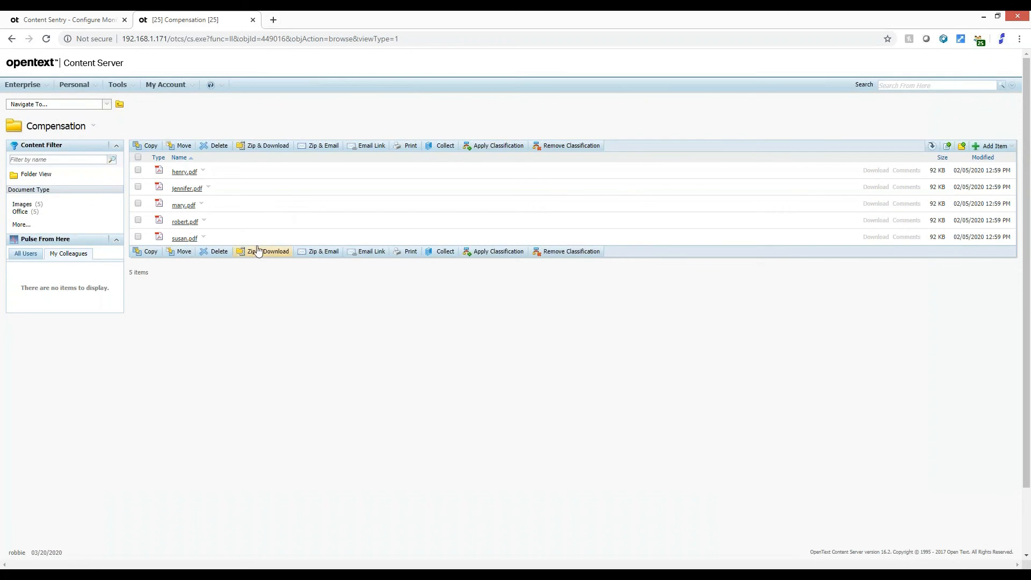
Go to the Information Technology folder in the Enterprise workspace, download ReplicationCombat.pdf and close the opened document
{"action": "left_click", "coordinate": [119, 105]}
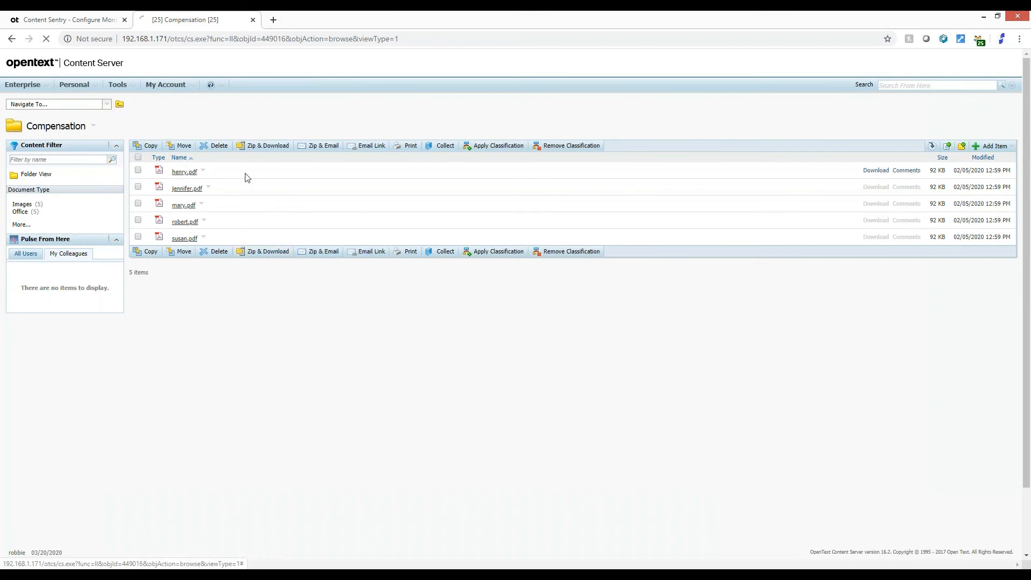
{"action": "left_click", "coordinate": [120, 105]}
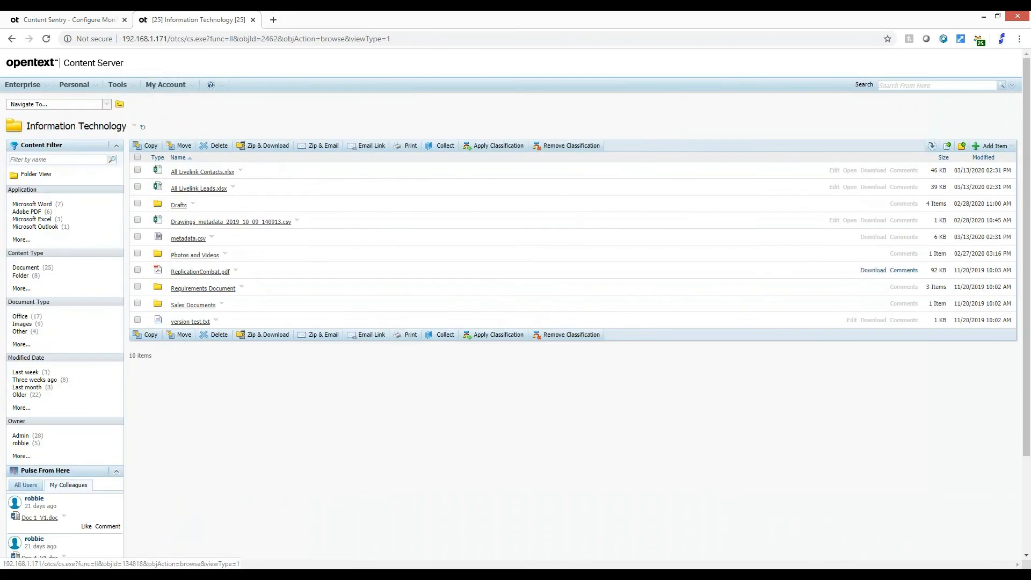
{"action": "left_click", "coordinate": [236, 270]}
{"action": "left_click", "coordinate": [254, 248]}
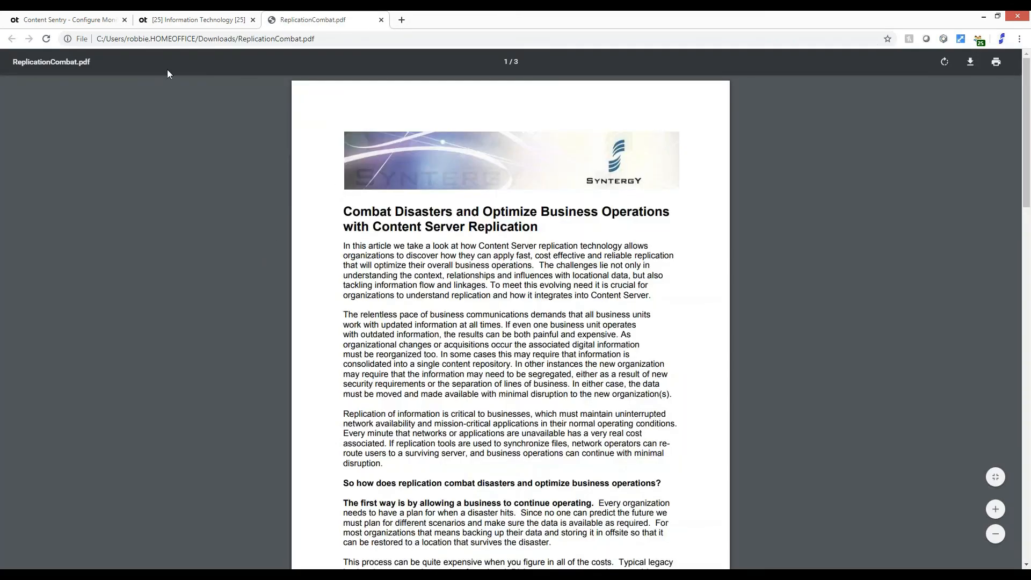
{"action": "left_click", "coordinate": [381, 21]}
Download version test.txt from the Information Technology folder
{"action": "left_click", "coordinate": [237, 271]}
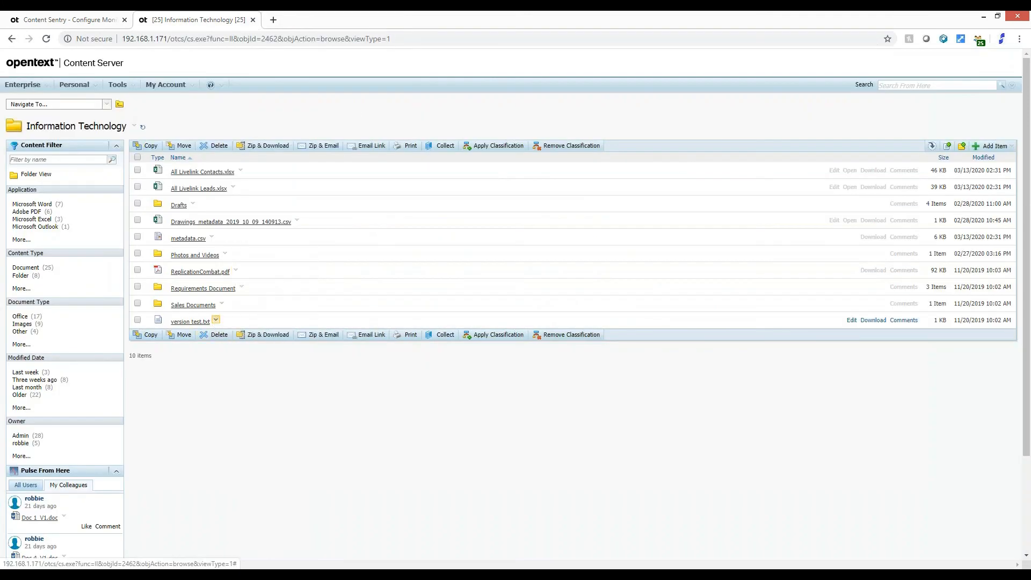
{"action": "left_click", "coordinate": [216, 320]}
{"action": "left_click", "coordinate": [257, 246]}
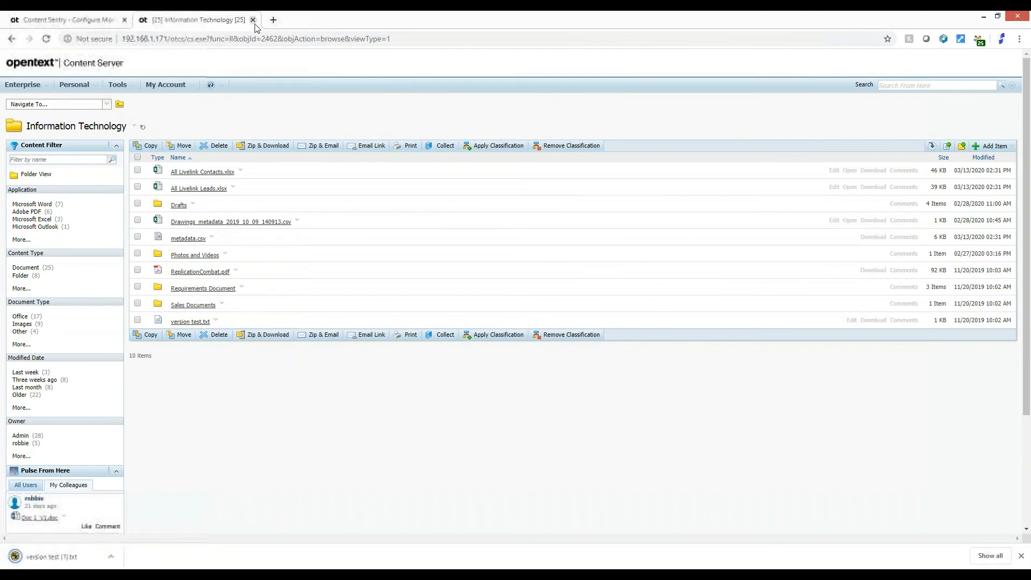
Return to the administrator session, open the Content Sentry dashboard and examine today's incident activity by severity
{"action": "left_click", "coordinate": [89, 24]}
{"action": "left_click", "coordinate": [31, 461]}
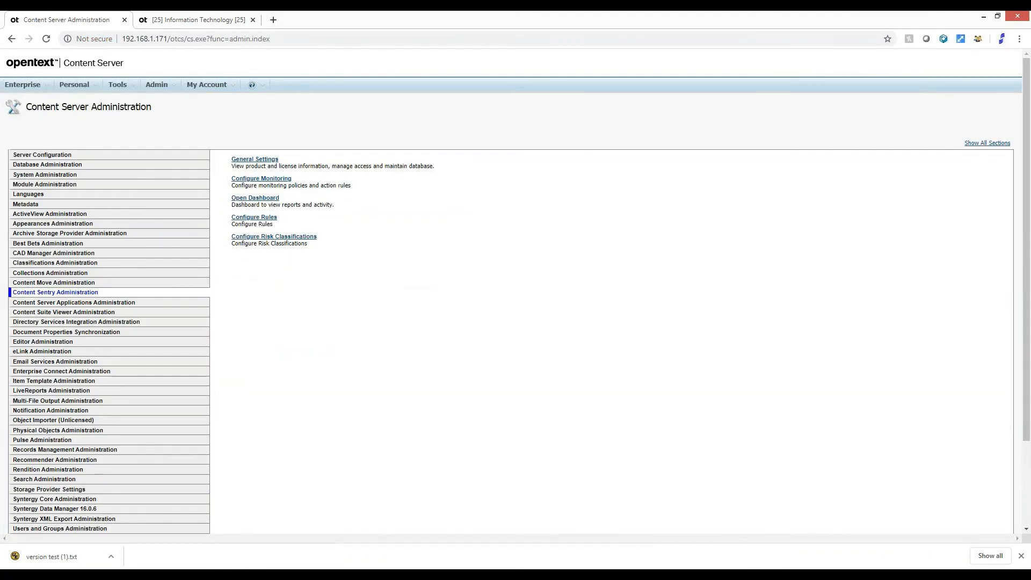
{"action": "left_click", "coordinate": [268, 205]}
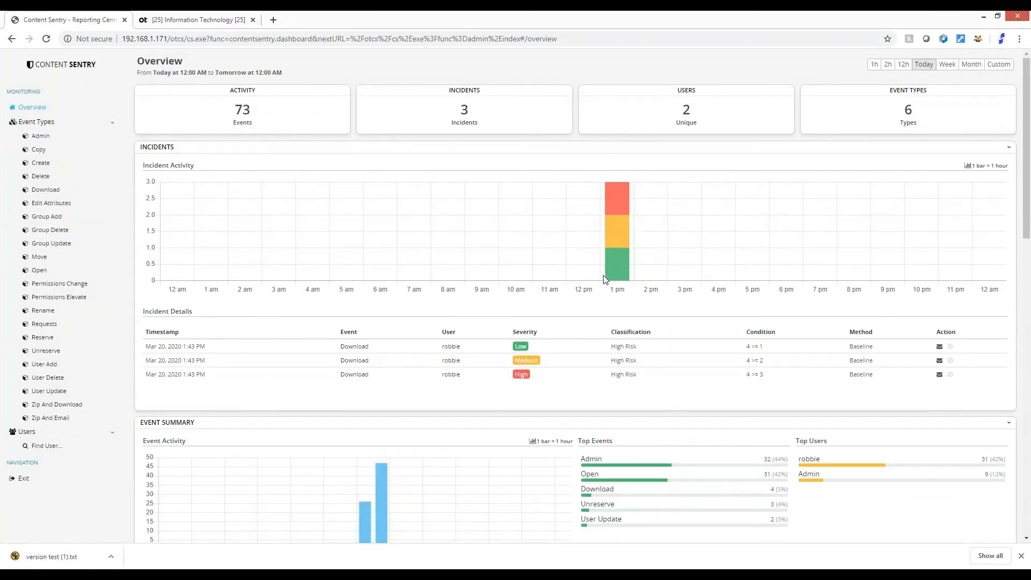
{"action": "mouse_move", "coordinate": [616, 231]}
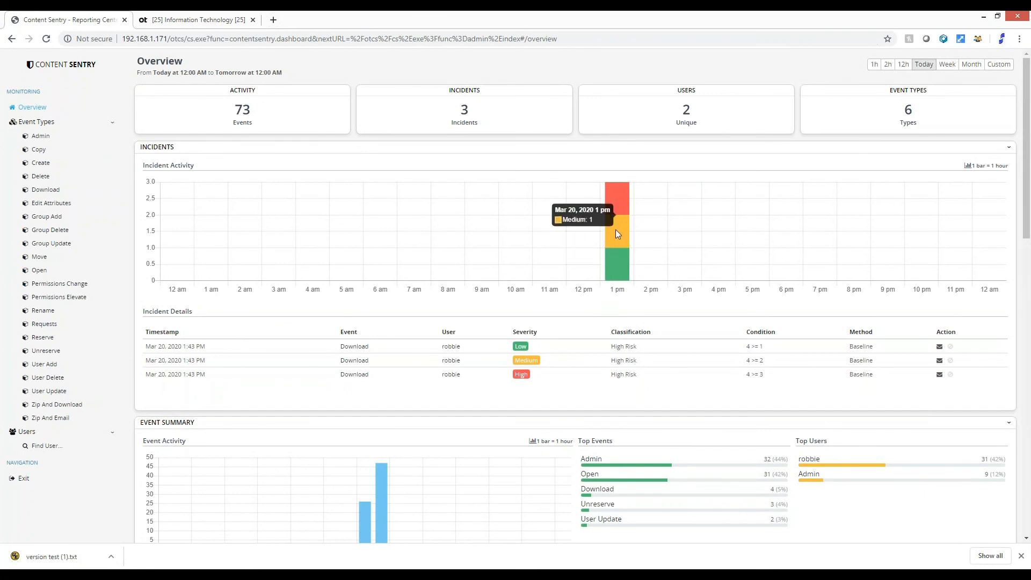
{"action": "mouse_move", "coordinate": [626, 207]}
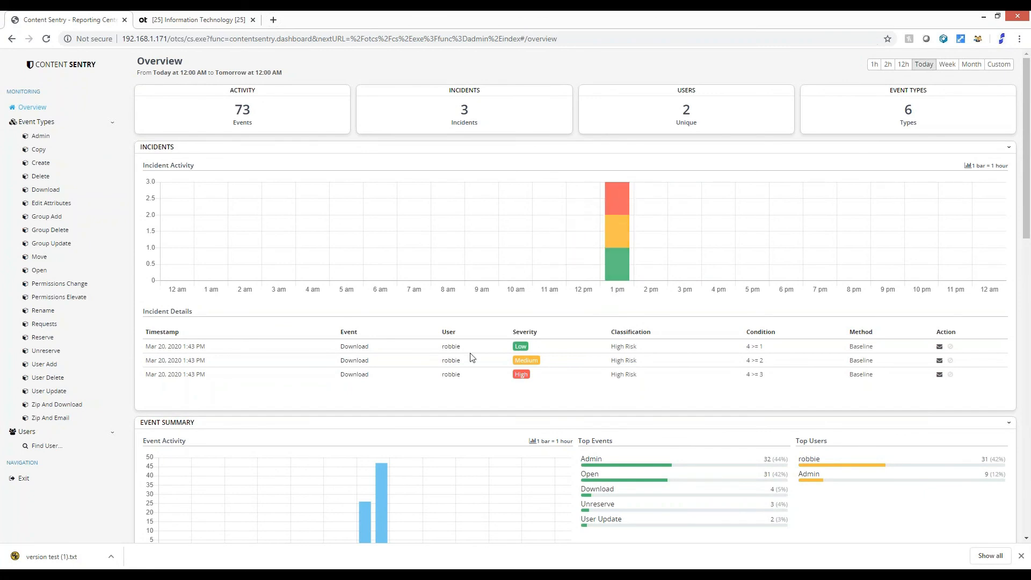